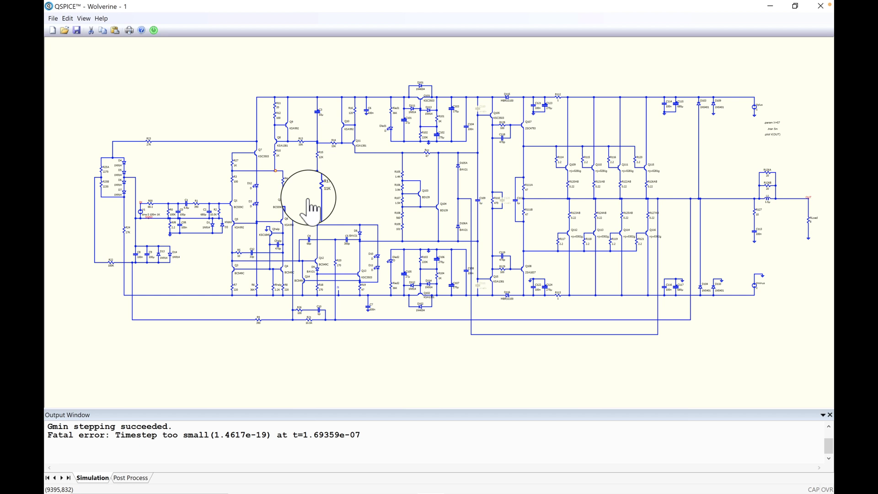
Step: Snap resistor R17 back onto its wire in the Wolverine schematic
left_click_drag(311, 208, 309, 176)
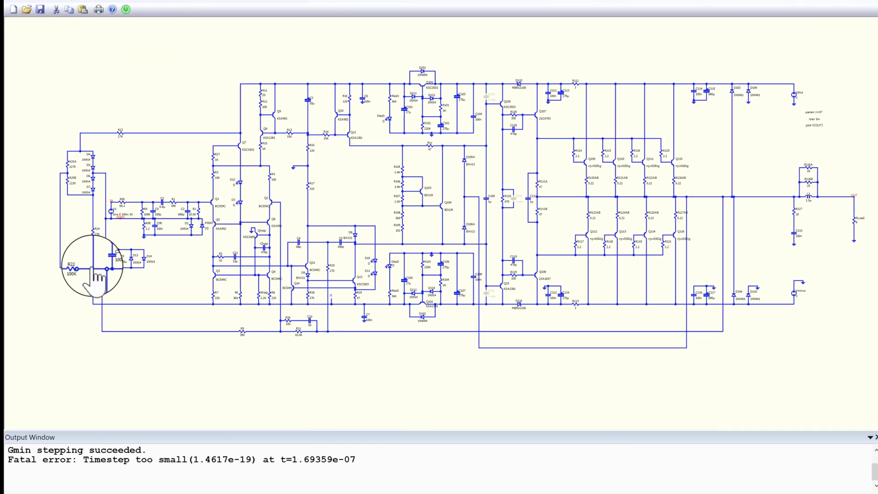
scroll(93, 269, "down", 1)
scroll(93, 270, "down", 1)
scroll(93, 269, "up", 3)
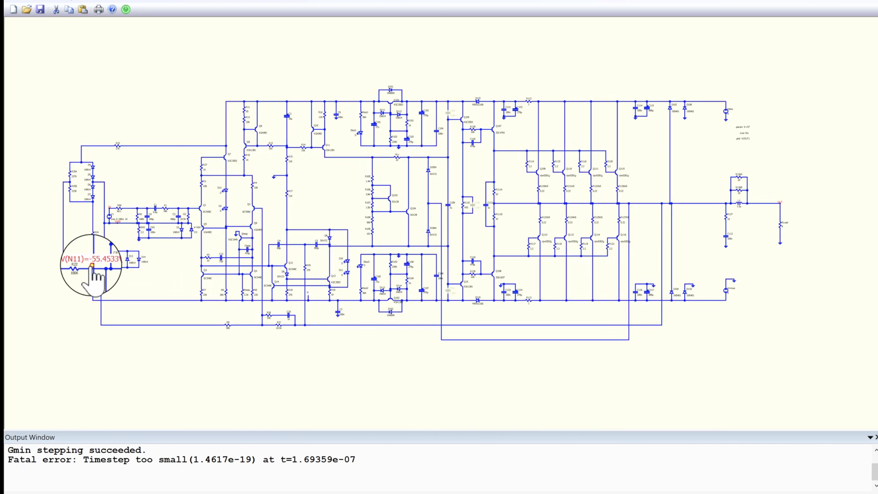
scroll(93, 269, "up", 3)
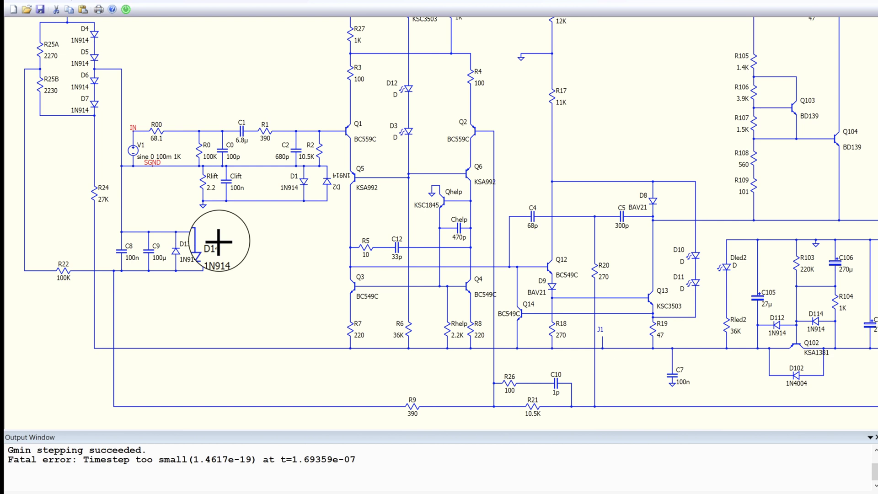
scroll(223, 263, "down", 4)
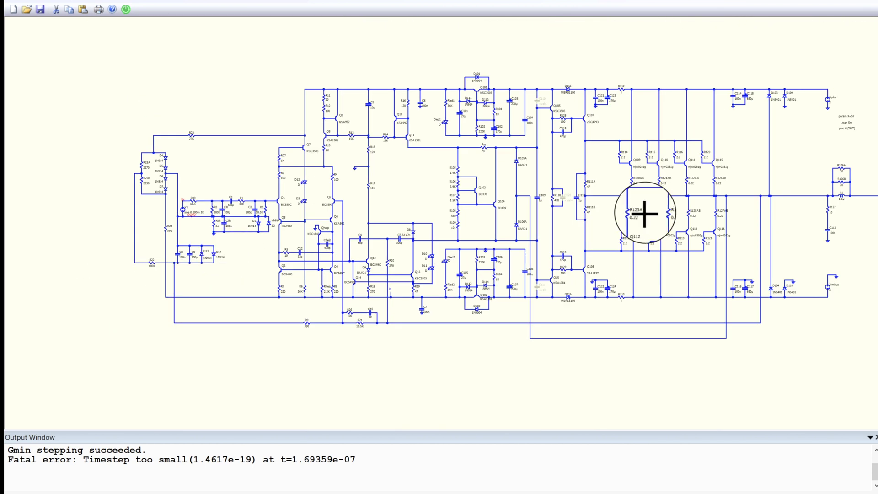
scroll(723, 183, "up", 5)
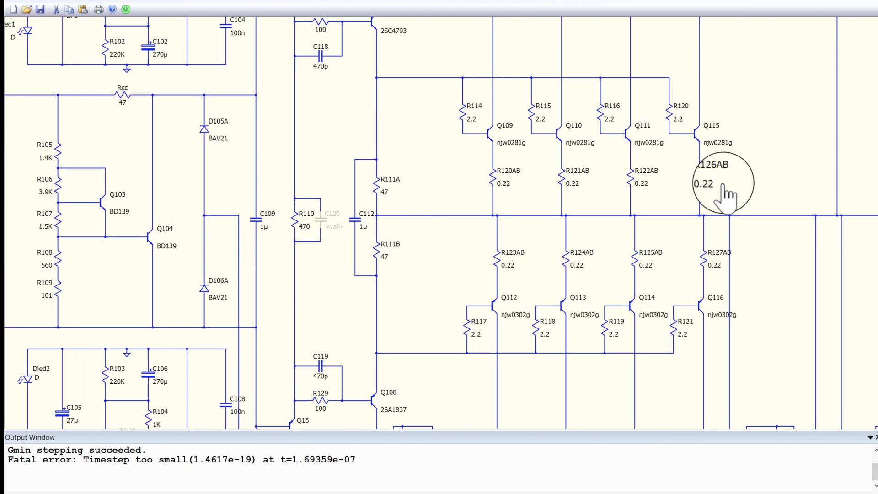
scroll(725, 194, "down", 6)
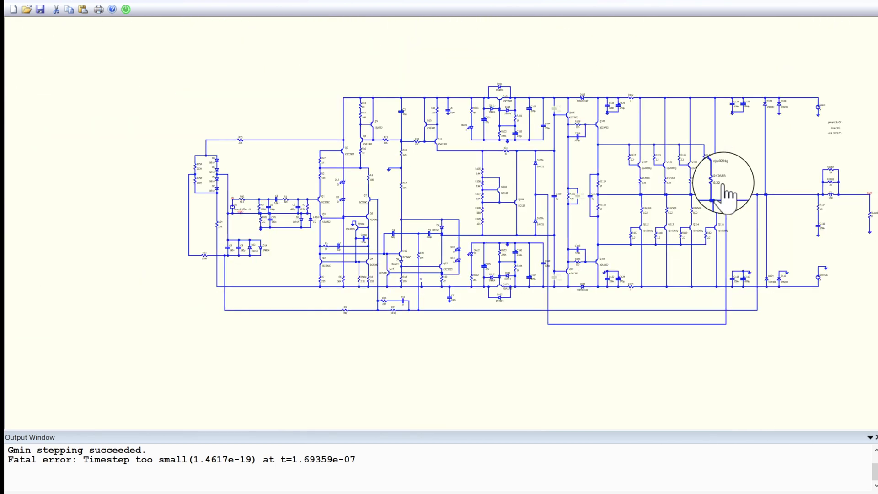
scroll(725, 194, "up", 2)
scroll(724, 186, "up", 1)
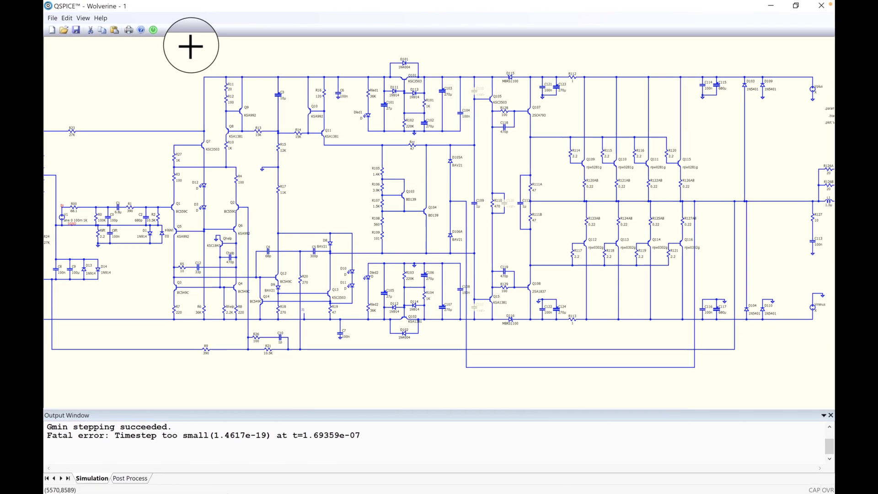
Step: Rerun the Wolverine simulation and place the V(OUT) waveform window beside the restored schematic
left_click(154, 32)
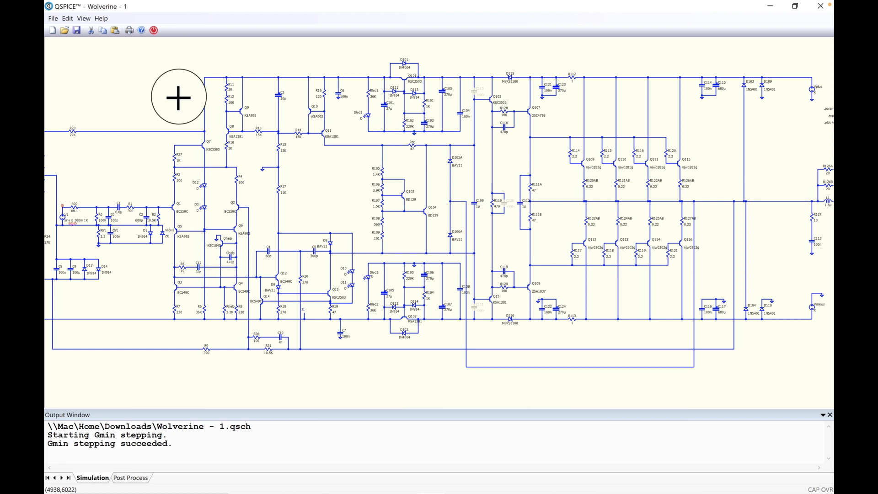
key("super+Down")
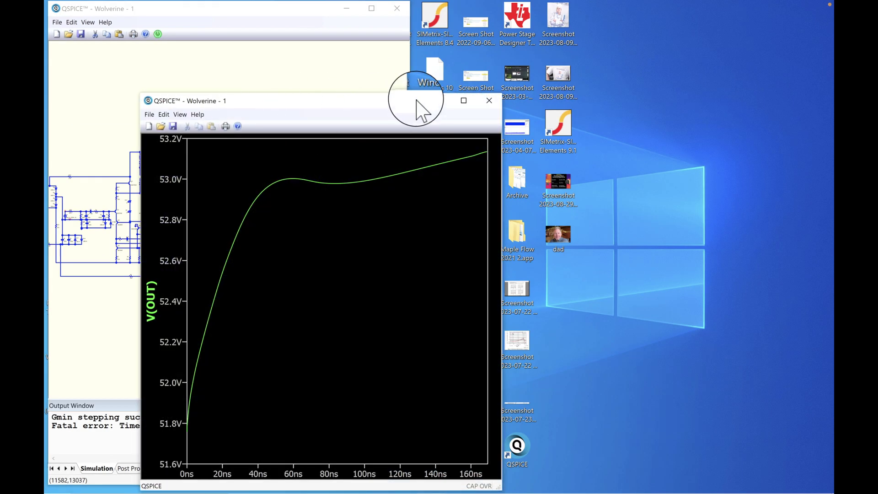
left_click_drag(419, 109, 696, 30)
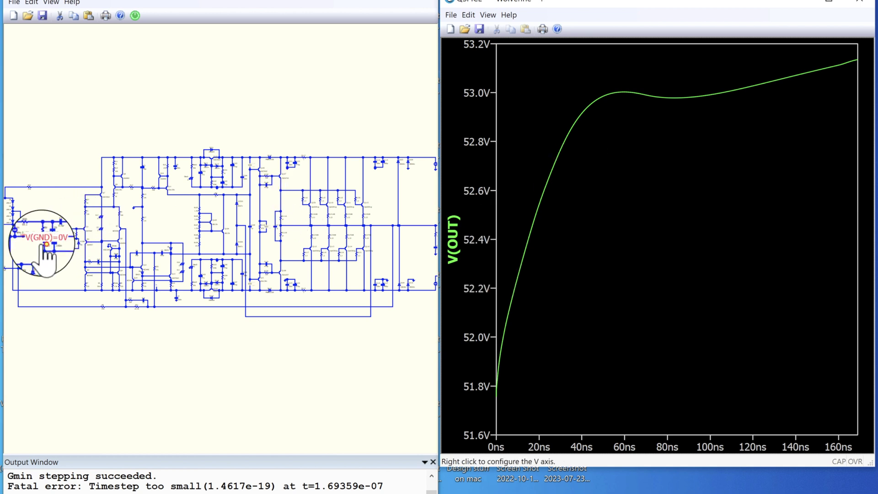
Step: Probe the IN and SGND nets, showing each voltage trace on its own
scroll(25, 246, "down", 3)
scroll(26, 245, "up", 5)
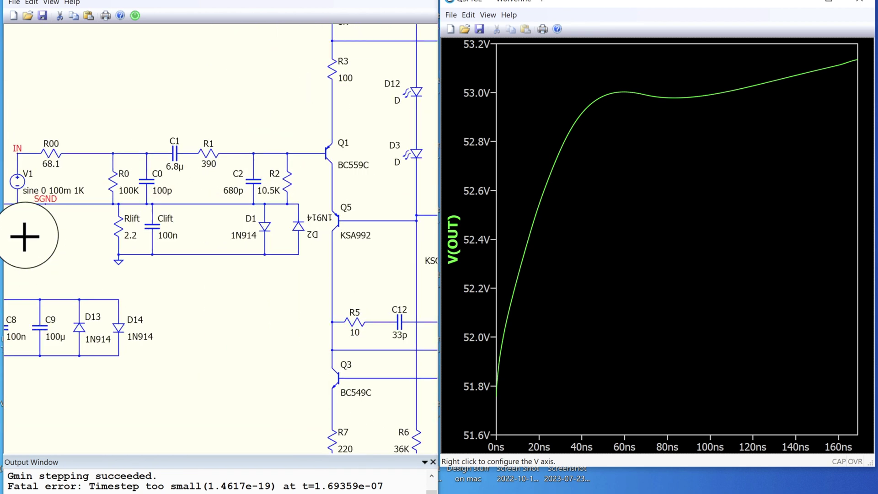
left_click(29, 155)
left_click(29, 154)
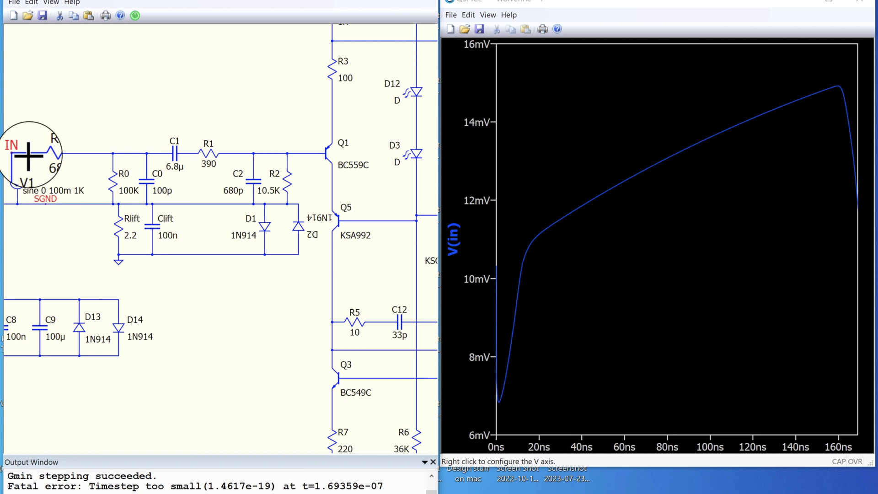
left_click(61, 204)
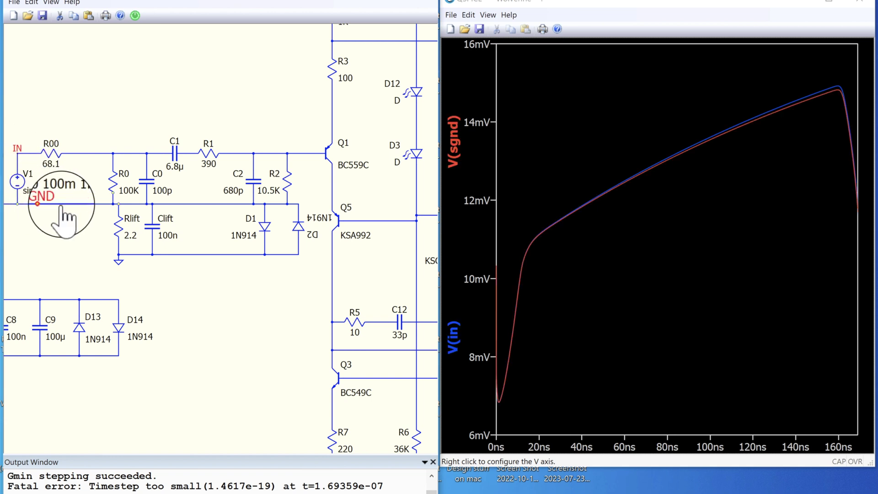
left_click(60, 203)
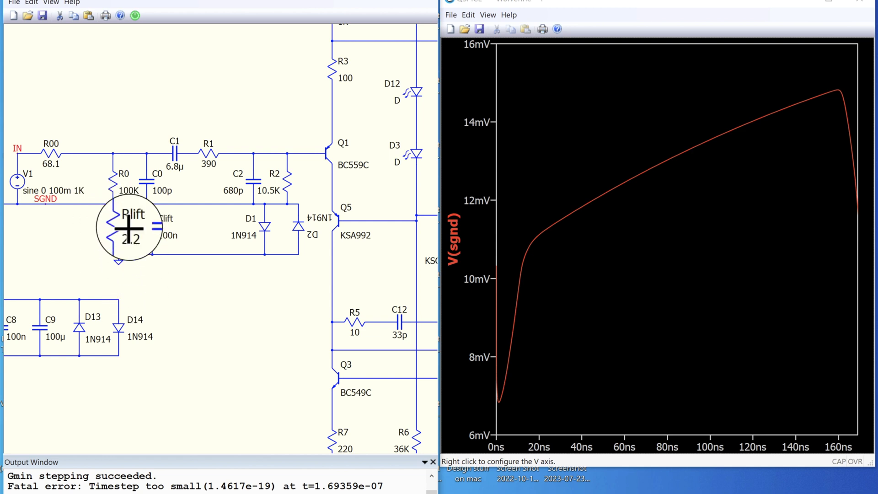
Step: Probe the n03 node between C2 and R2, then plot only V(in) again
mouse_move(119, 264)
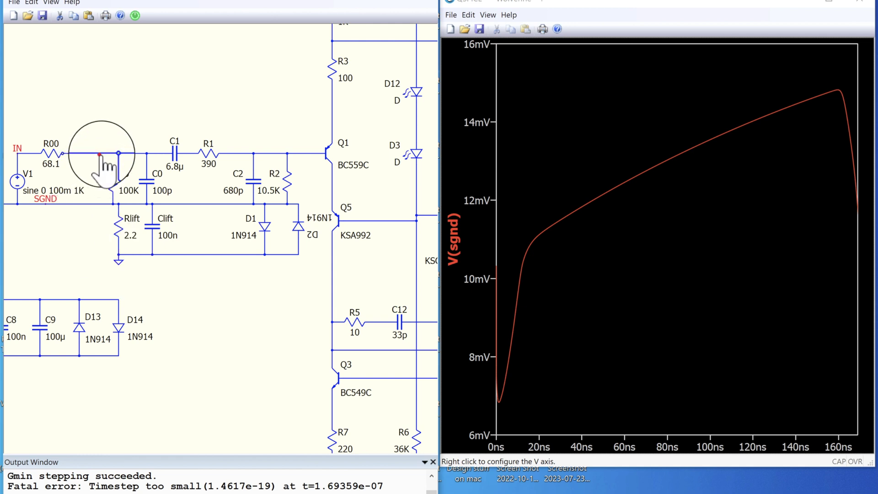
left_click(270, 154)
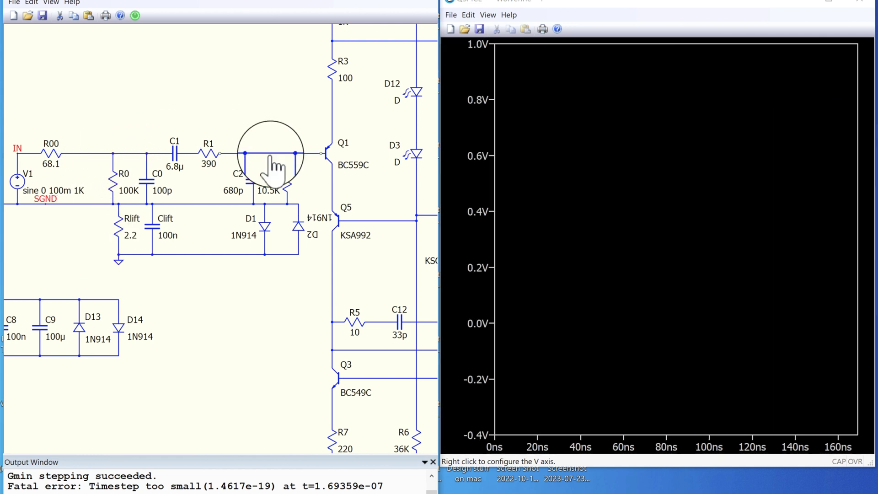
left_click(271, 154)
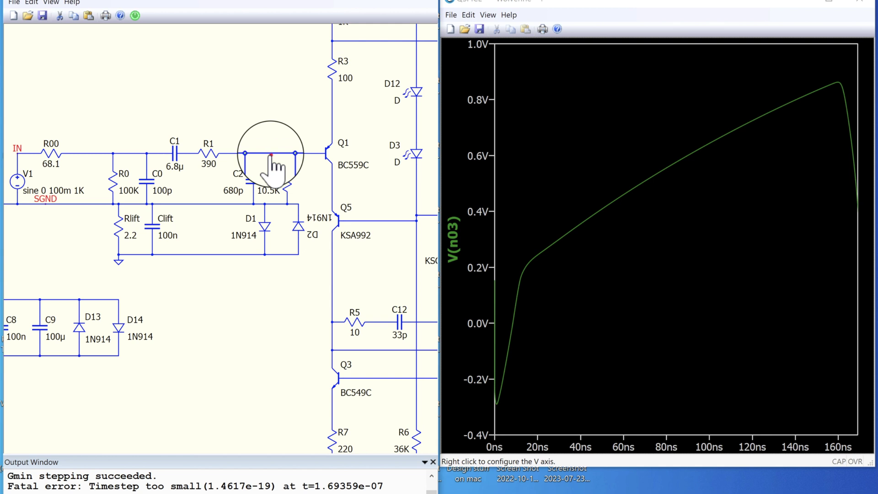
scroll(269, 206, "up", 2)
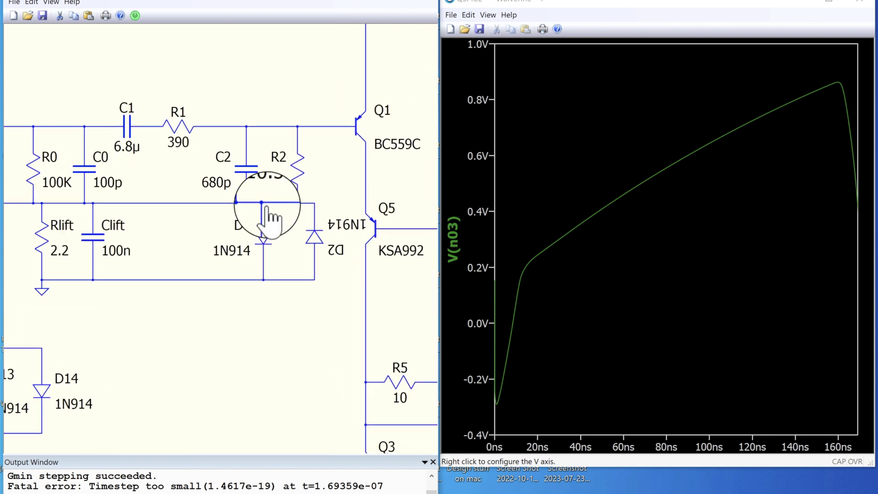
scroll(269, 206, "down", 3)
scroll(271, 215, "down", 1)
scroll(269, 208, "up", 1)
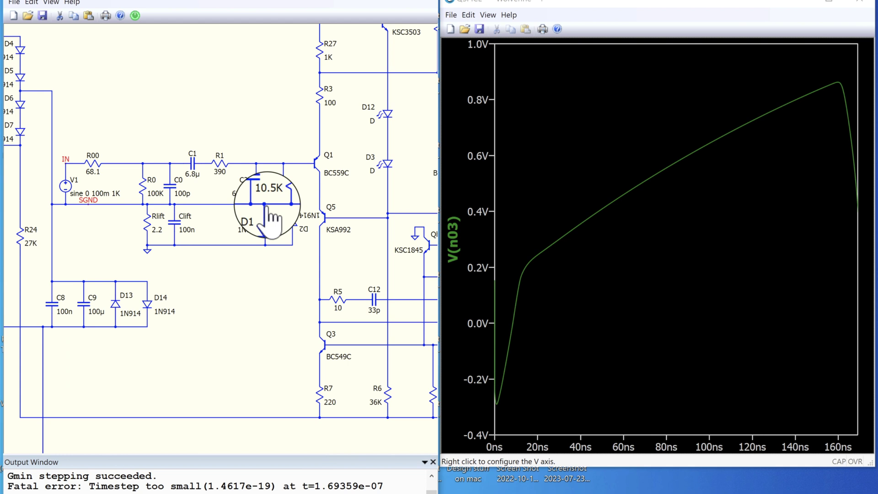
left_click(72, 165)
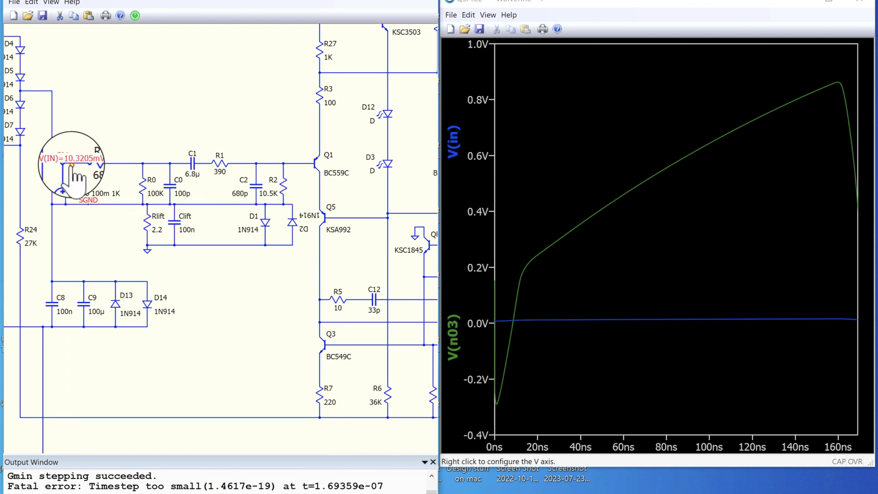
left_click(72, 165)
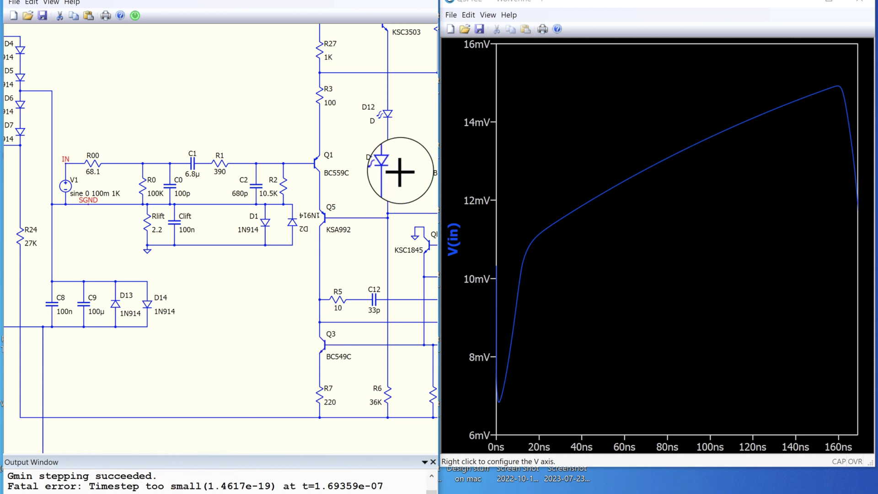
Step: Dismiss the Quick Start Tips dialog so the Update QSPICE prompt appears
mouse_move(386, 85)
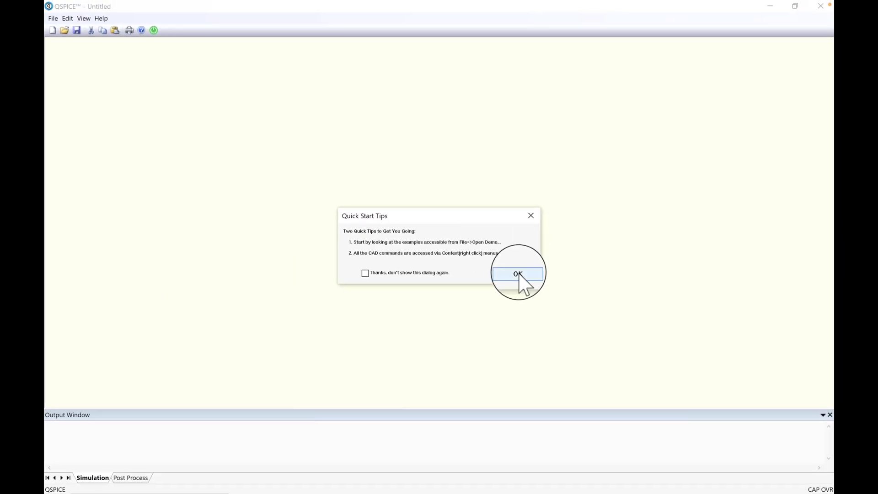
left_click(519, 274)
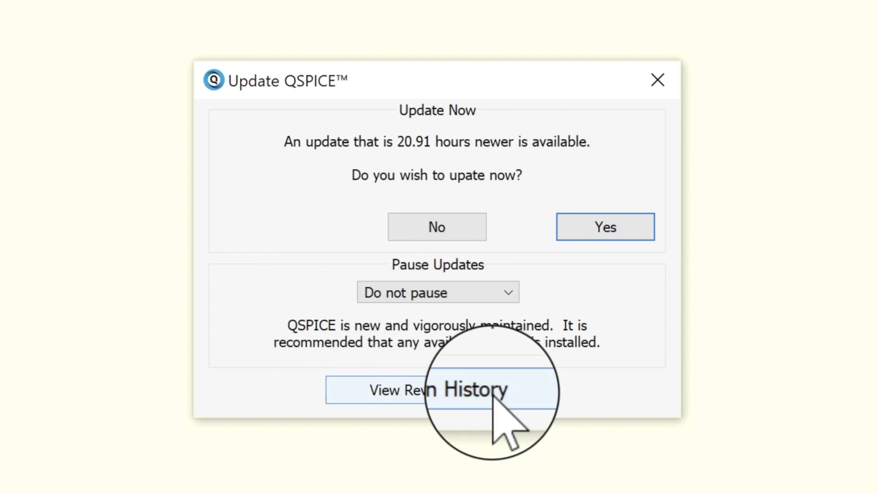
Step: Show the available update's revision history and scroll through its listed fixes
left_click(506, 380)
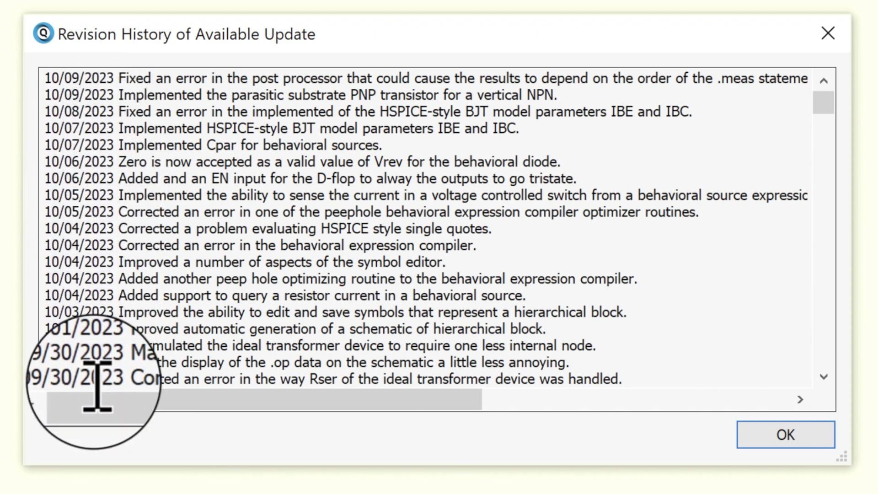
key("Down")
key("Down")
key("Down")
key("Down")
key("Down")
key("Down")
key("Down")
key("Down")
key("Down")
key("Down")
key("Down")
key("Down")
key("Down")
key("Down")
key("Down")
key("Down")
key("Down")
key("Down")
key("Down")
key("Down")
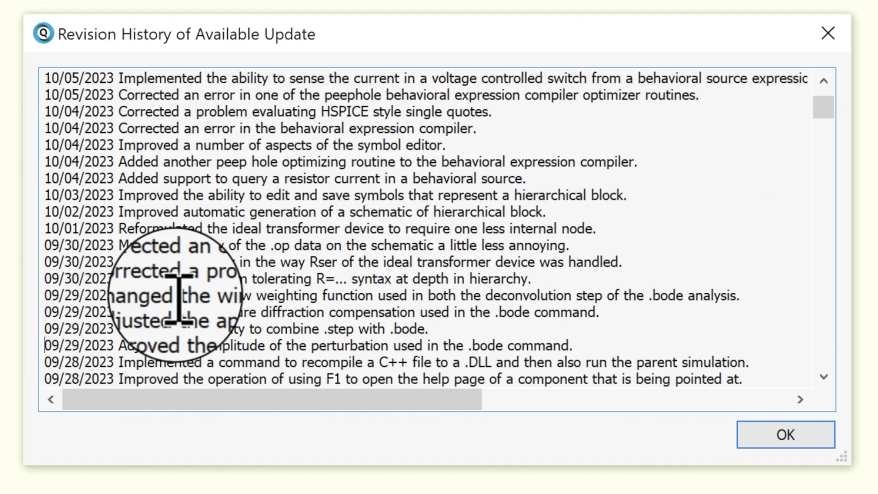
key("Down")
key("Down")
key("Down")
key("Down")
key("Down")
key("Down")
key("Down")
key("Down")
key("Down")
key("Down")
key("Down")
key("Down")
key("Down")
key("Down")
key("Down")
key("Down")
key("Down")
key("Down")
key("Down")
key("Down")
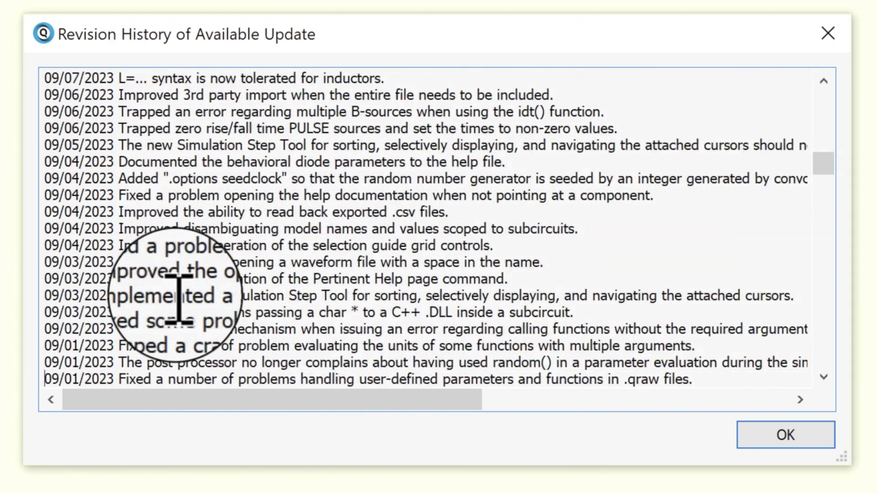
key("Down")
key("Down")
key("Down")
key("Down")
key("Down")
key("Down")
scroll(178, 297, "up", 20)
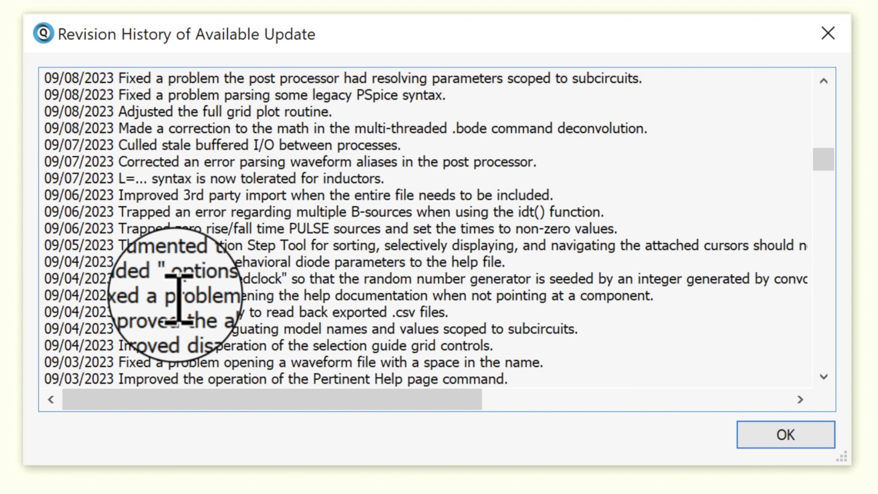
scroll(178, 297, "up", 15)
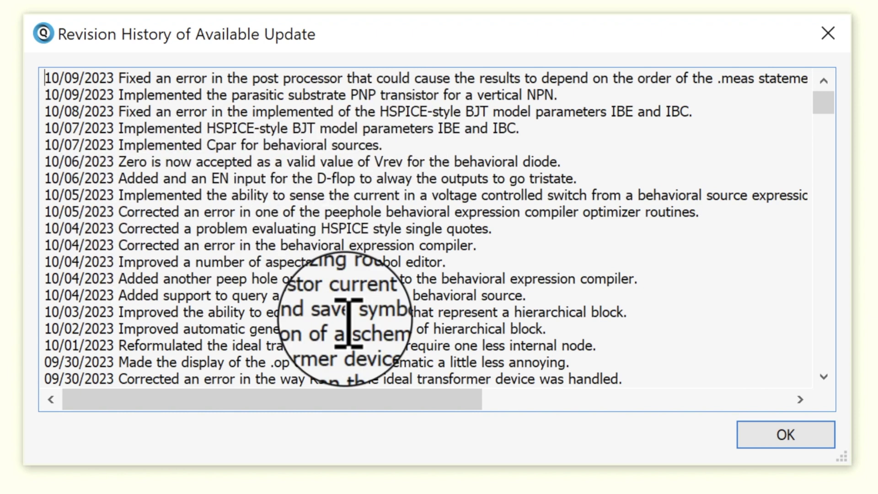
left_click(783, 434)
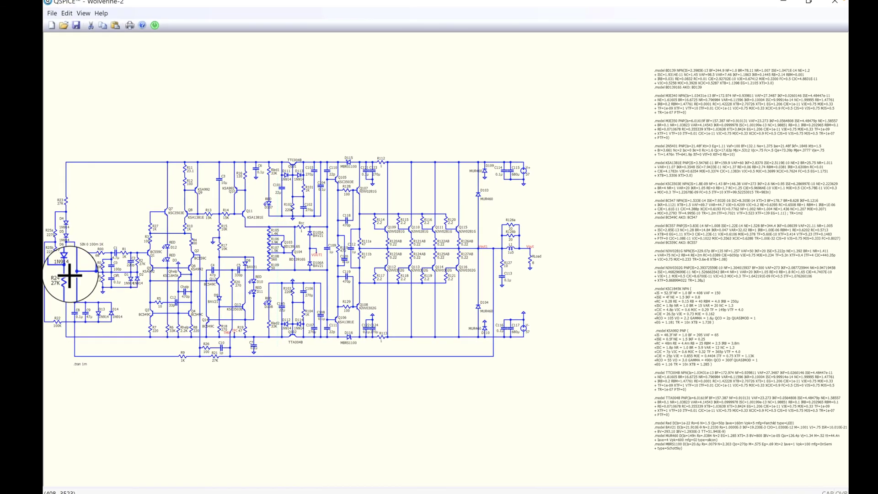
scroll(101, 214, "down", 3)
scroll(71, 275, "up", 5)
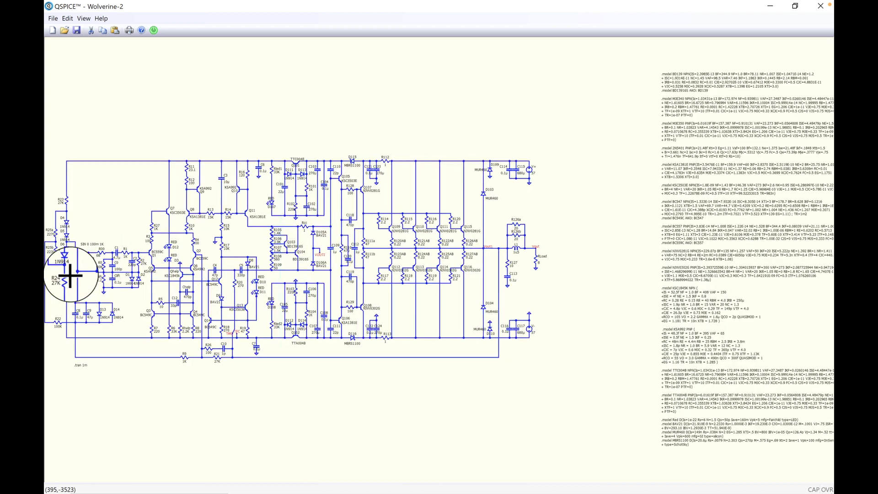
scroll(70, 274, "up", 2)
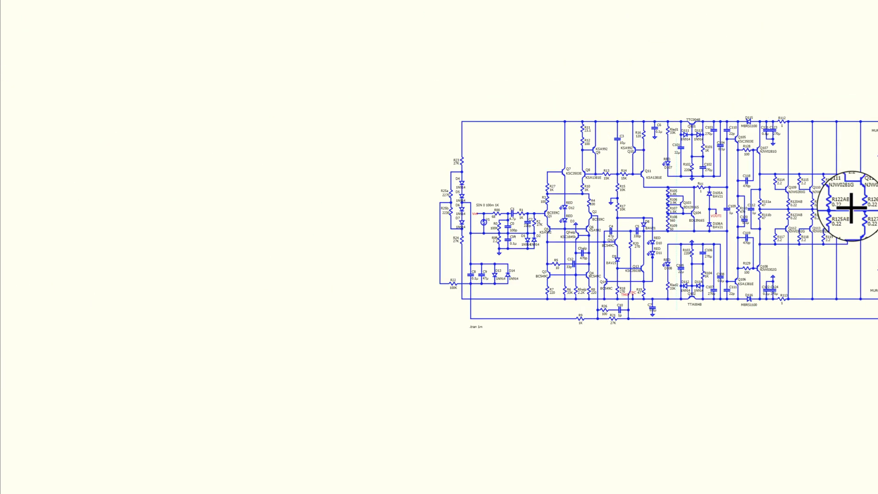
scroll(849, 216, "up", 3)
scroll(852, 208, "up", 4)
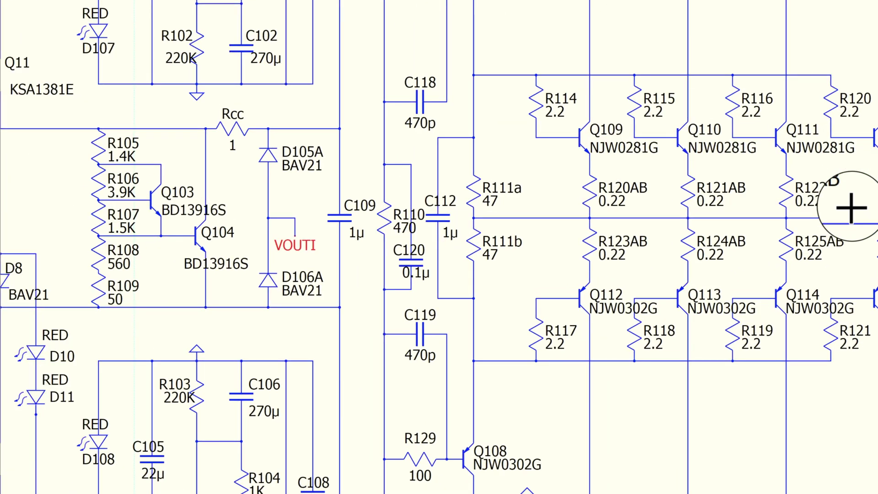
scroll(851, 208, "down", 4)
scroll(851, 208, "up", 5)
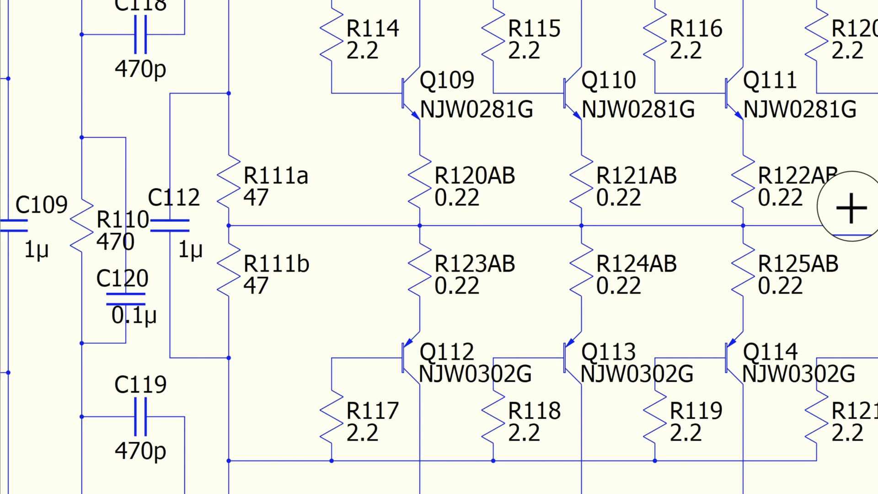
scroll(852, 209, "down", 5)
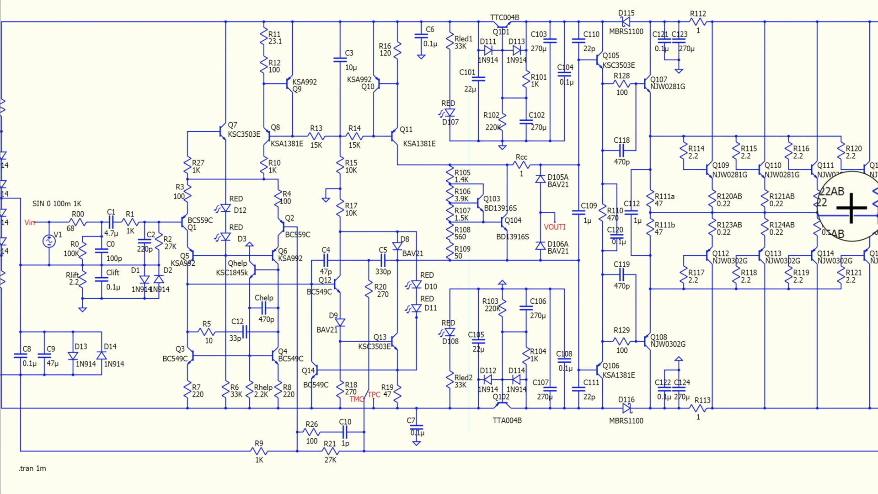
scroll(851, 208, "down", 2)
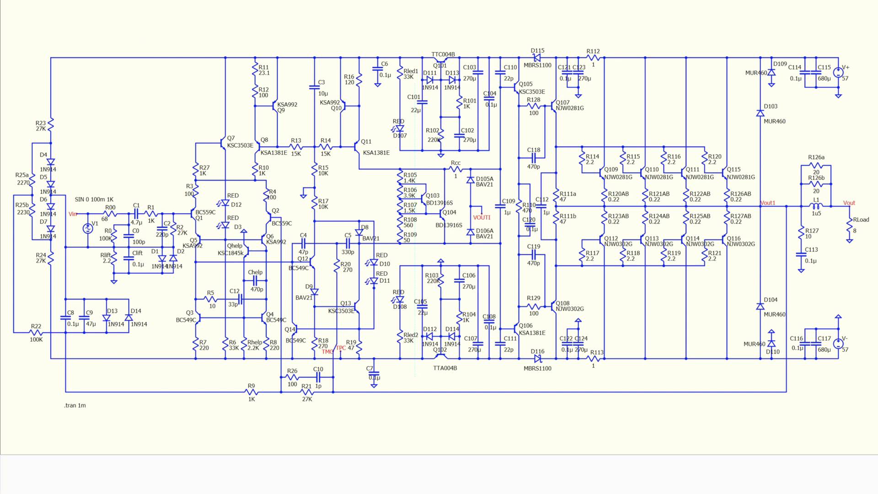
Step: Run the Wolverine-2 simulation with F5 and probe the Vin node to plot V(vin)
key("F5")
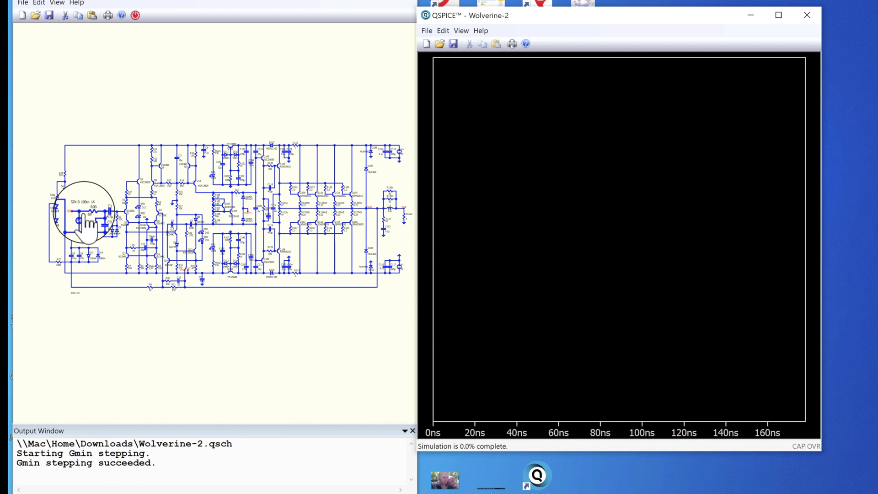
mouse_move(46, 216)
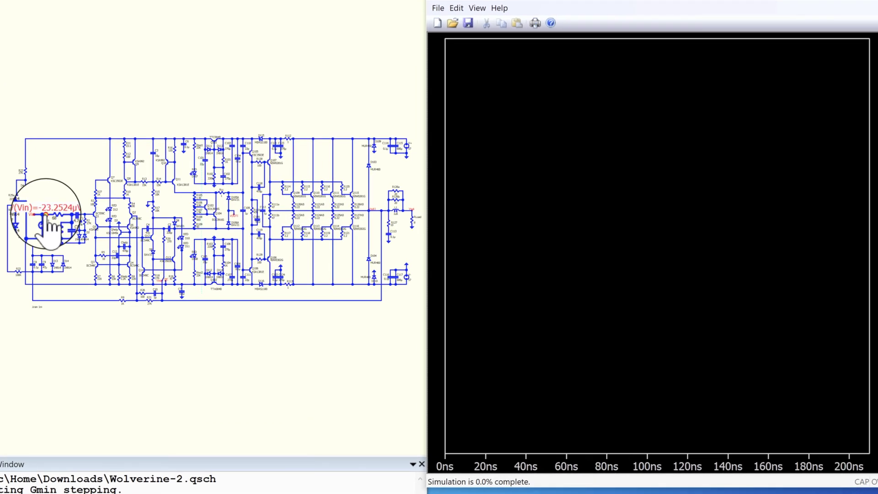
scroll(46, 216, "down", 2)
scroll(48, 222, "up", 4)
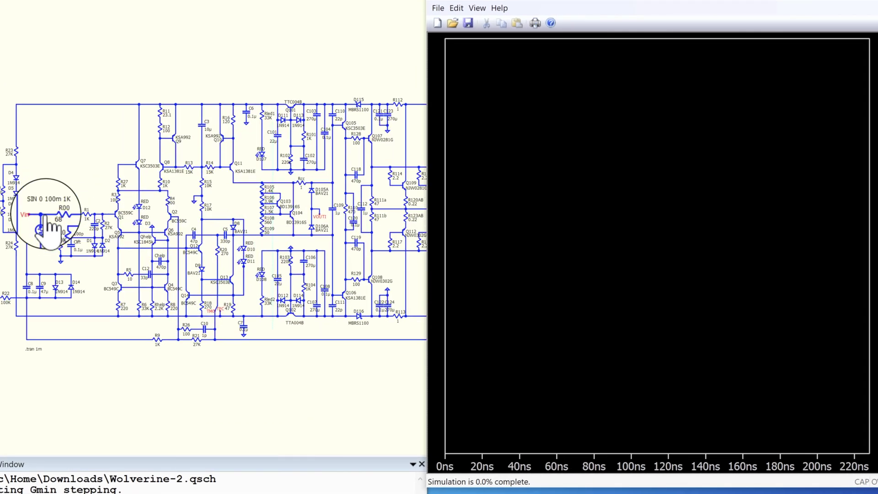
scroll(48, 224, "up", 4)
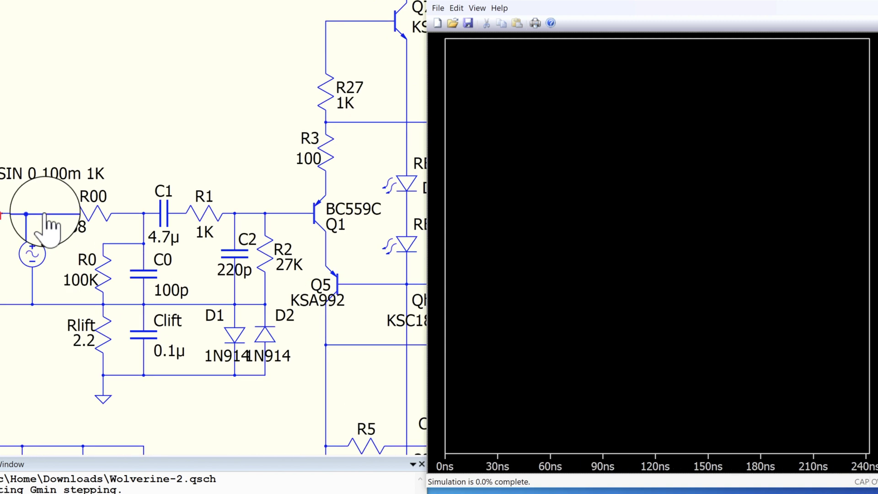
left_click(45, 213)
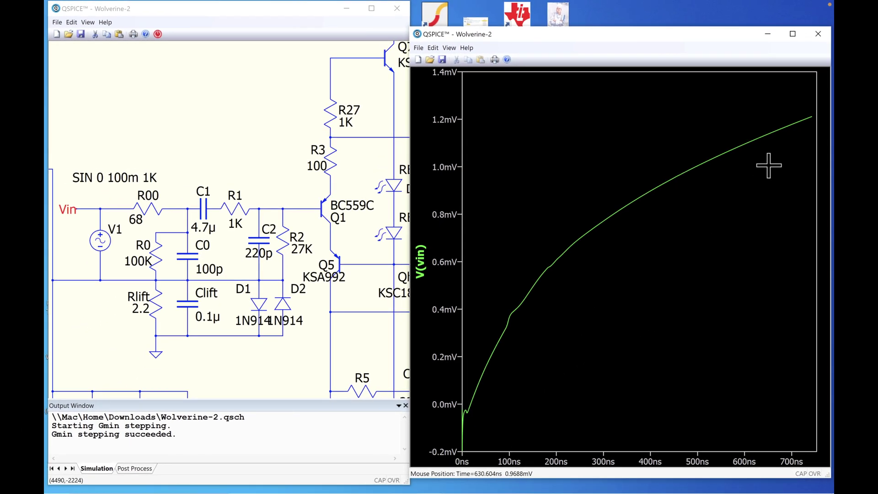
Step: Plot the current I(R20) alongside V(vin), then open Wolverine-3.qsch
left_click(505, 316)
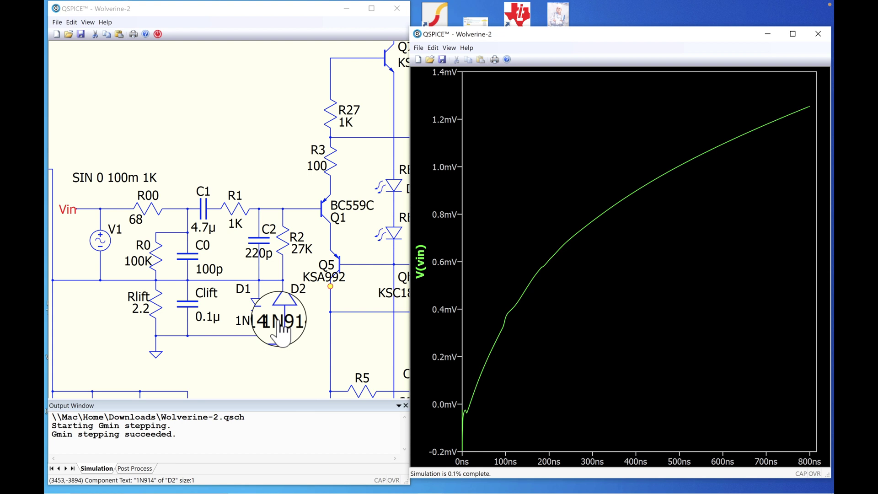
left_click_drag(296, 371, 114, 324)
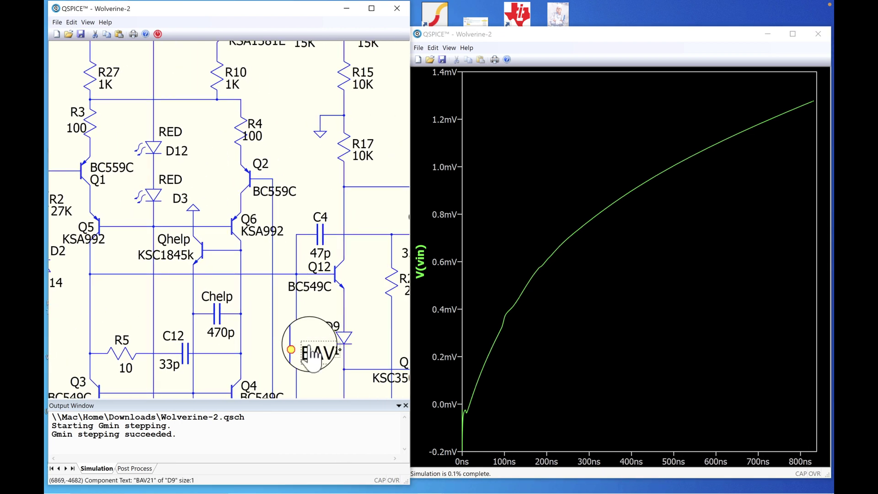
left_click_drag(313, 307, 110, 345)
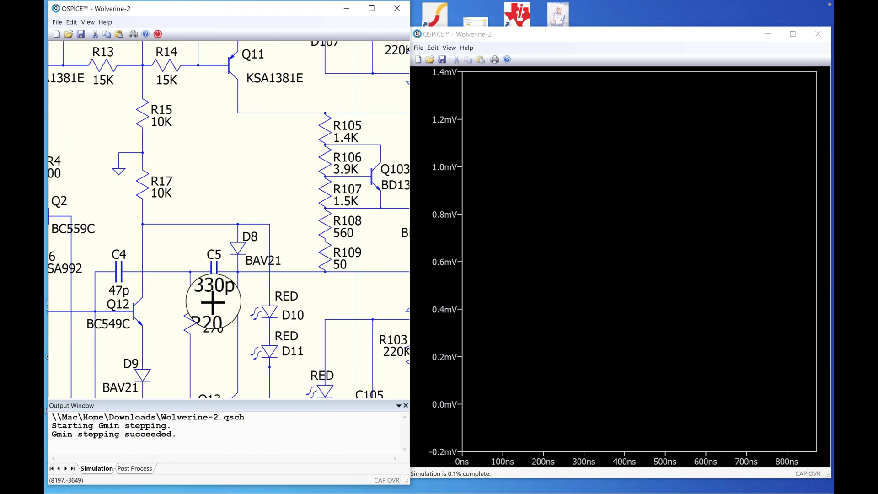
mouse_move(190, 317)
left_mouse_down()
mouse_move(303, 229)
mouse_move(280, 247)
left_mouse_up()
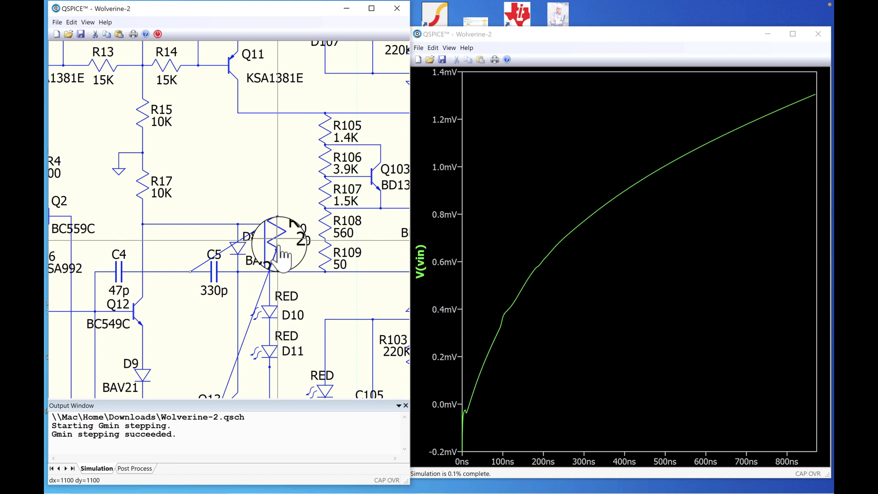
left_click(279, 245)
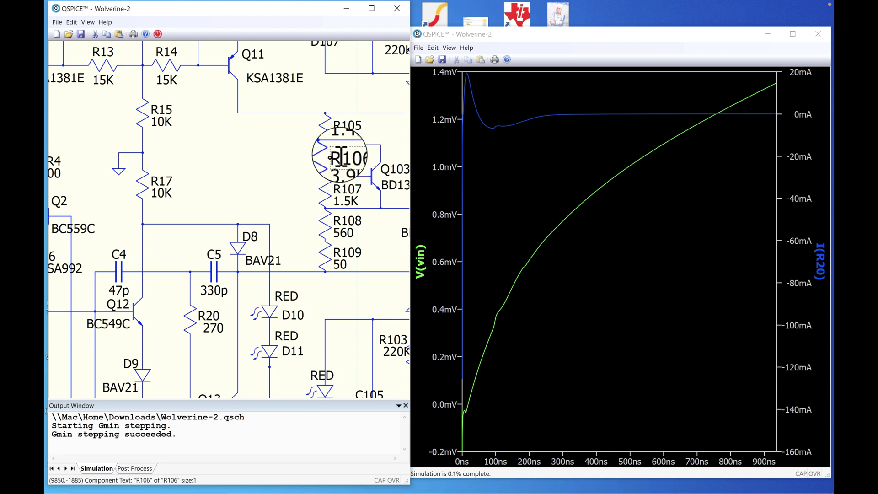
mouse_move(329, 133)
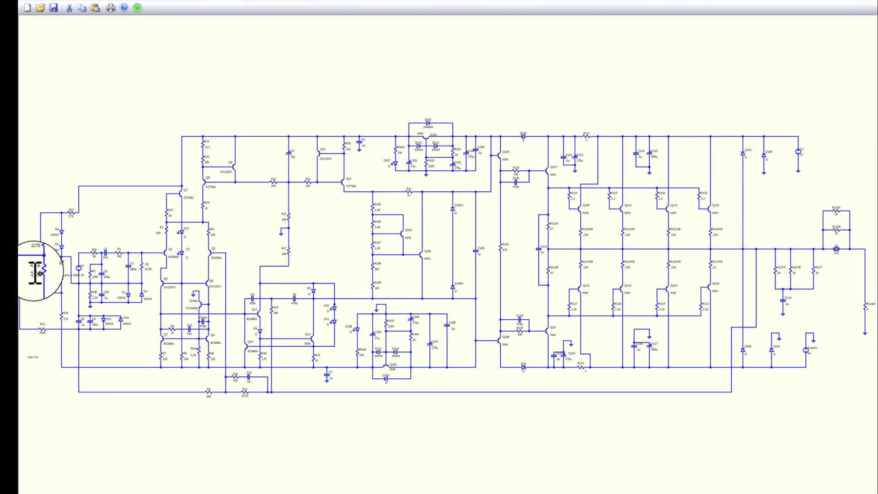
Step: Zoom into the Wolverine-3 input stage and run its simulation from the toolbar
scroll(35, 272, "down", 4)
scroll(35, 272, "up", 6)
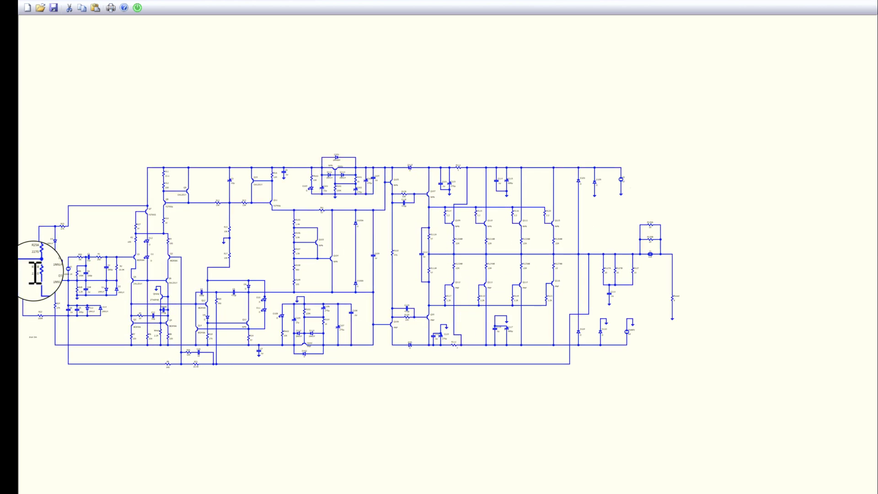
scroll(36, 273, "up", 5)
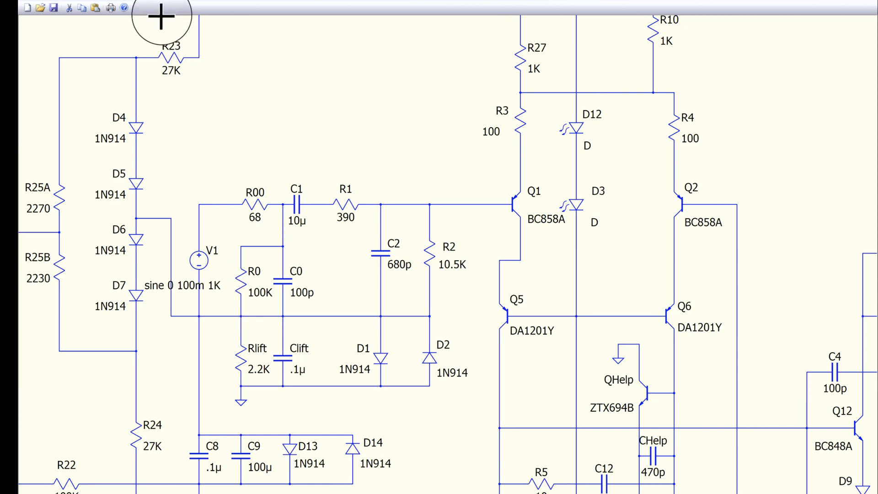
left_click(137, 8)
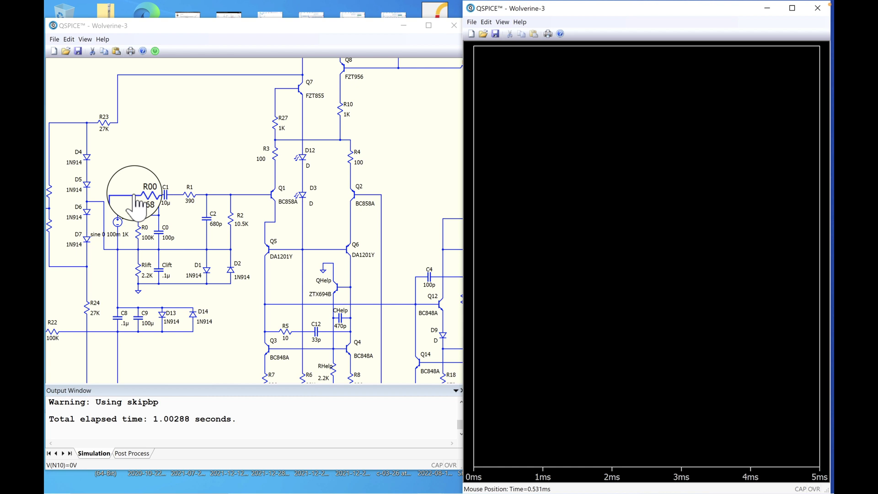
Step: Probe V(n10) on the net beside V1, then open Wolverine-4.qsch
left_click(119, 196)
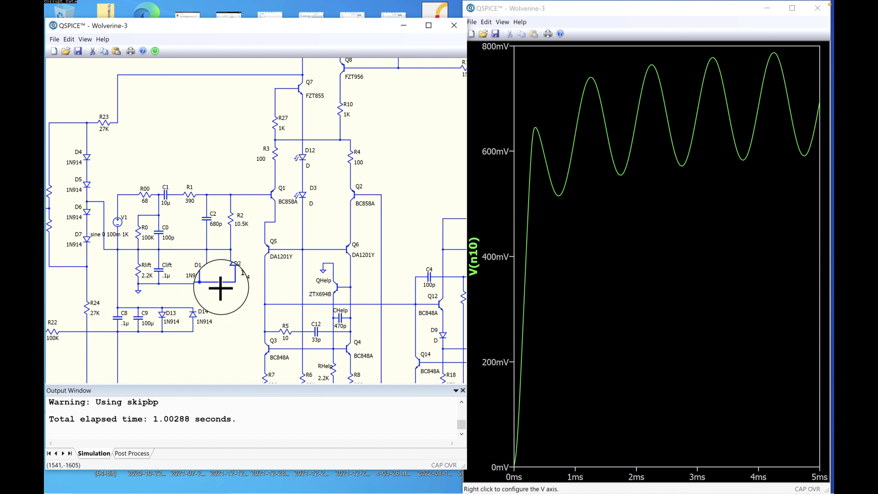
mouse_move(307, 155)
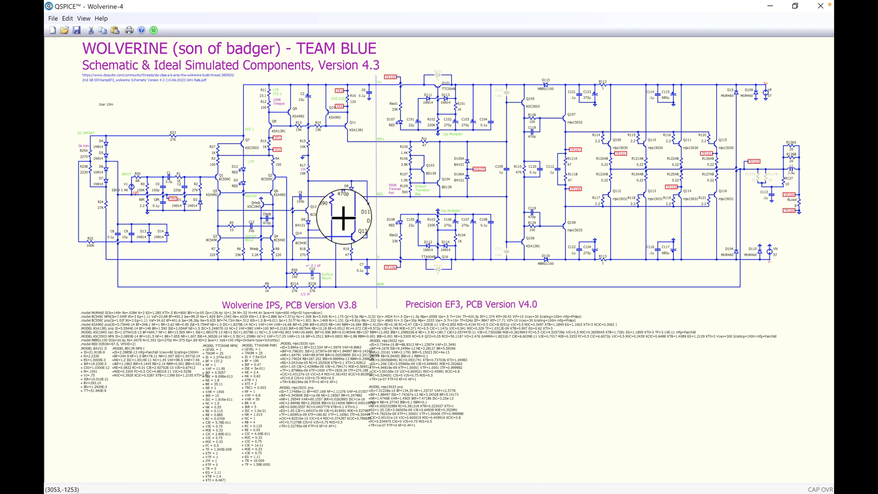
Step: Run the Wolverine-4 simulation and probe V(n17) on the input net at R00
left_click(154, 32)
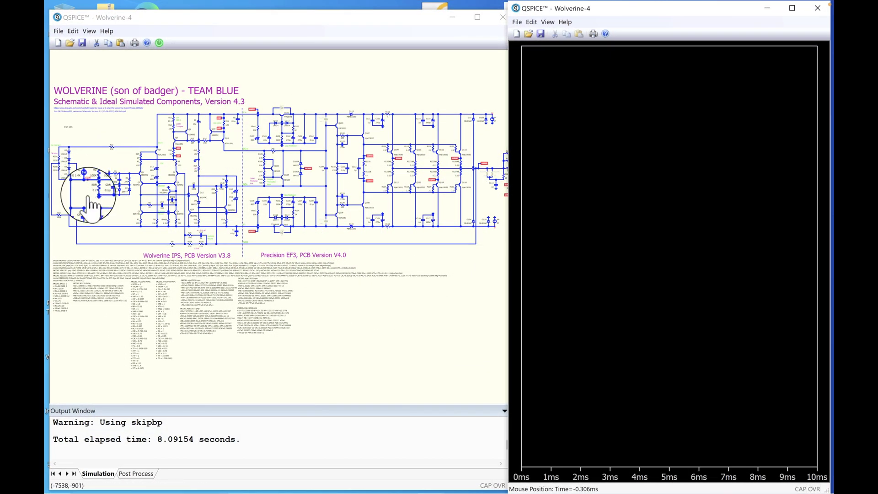
scroll(87, 195, "down", 2)
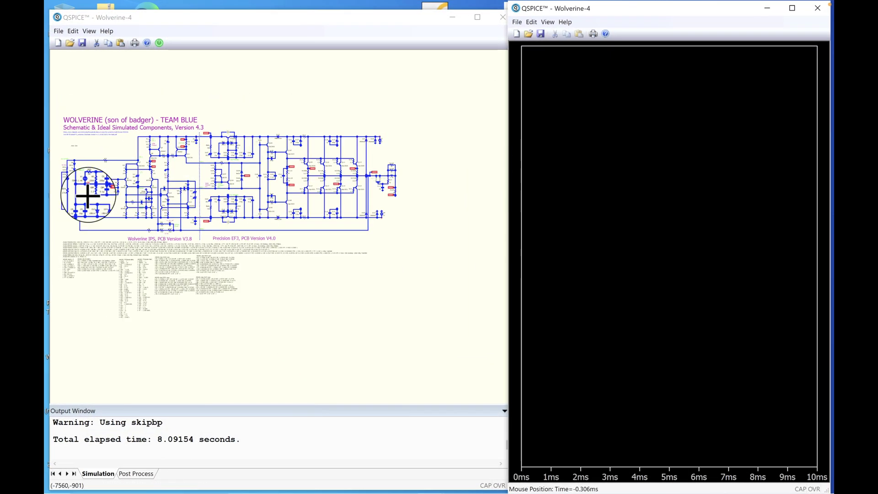
scroll(87, 196, "up", 5)
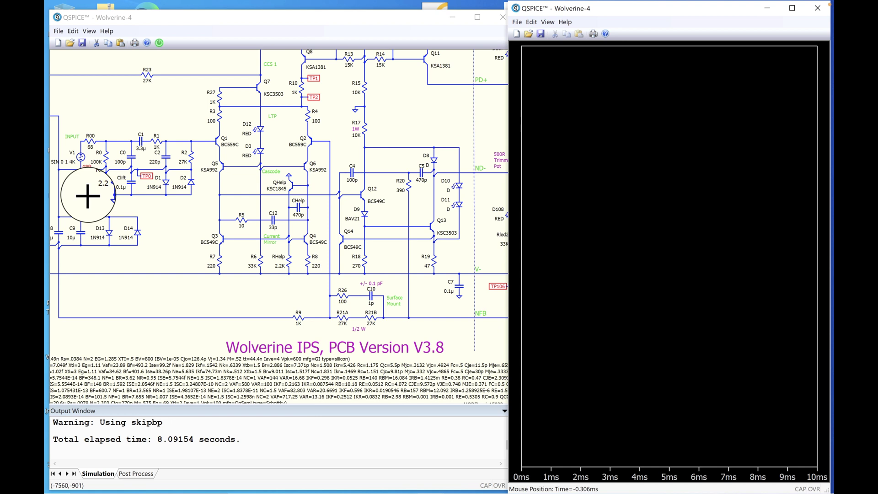
scroll(87, 196, "up", 3)
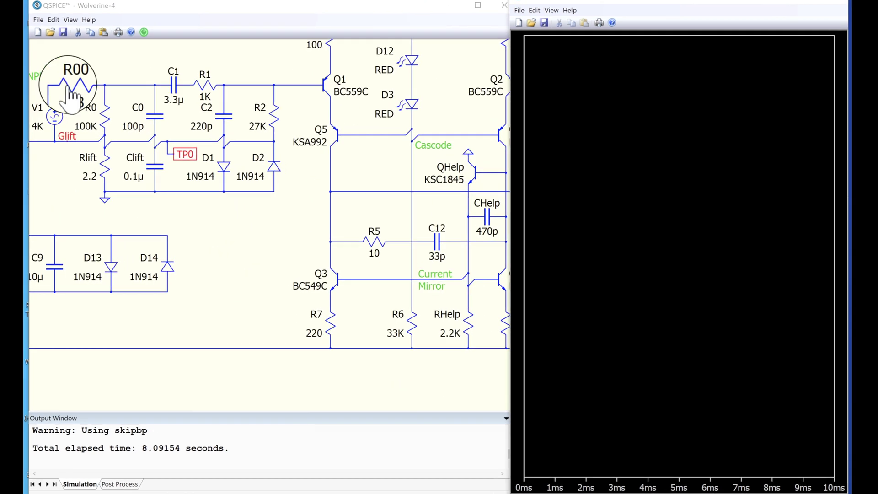
left_click(56, 85)
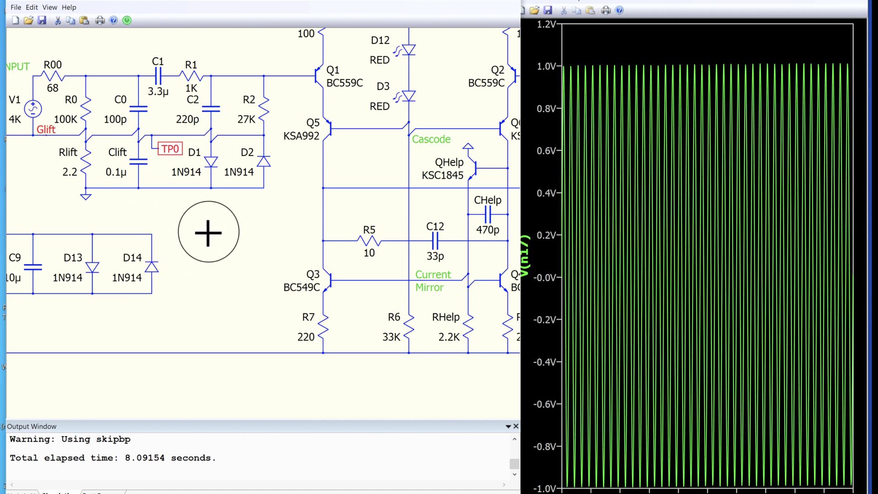
left_click_drag(212, 233, 14, 274)
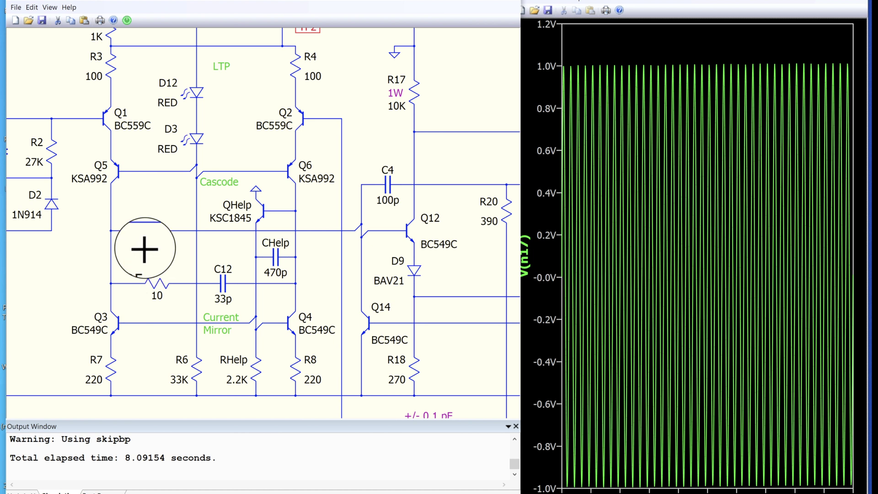
left_click_drag(172, 241, 18, 245)
left_click_drag(304, 294, 153, 234)
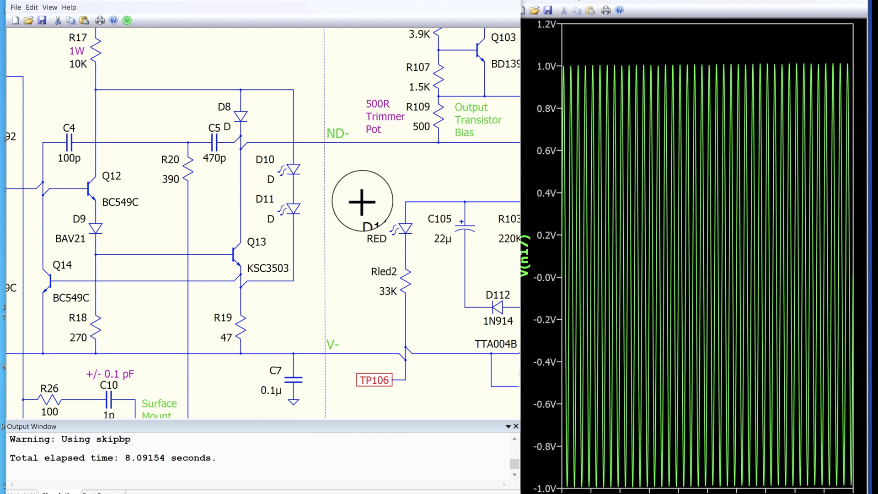
scroll(361, 202, "down", 5)
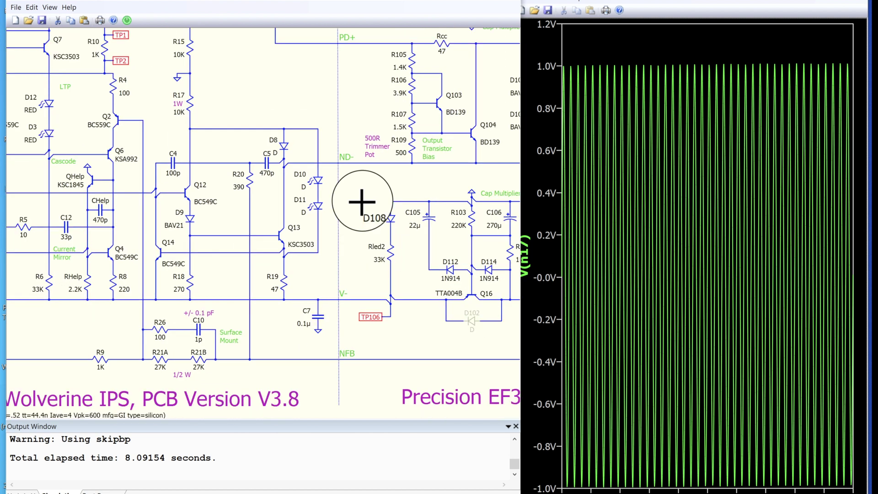
left_click_drag(394, 189, 172, 183)
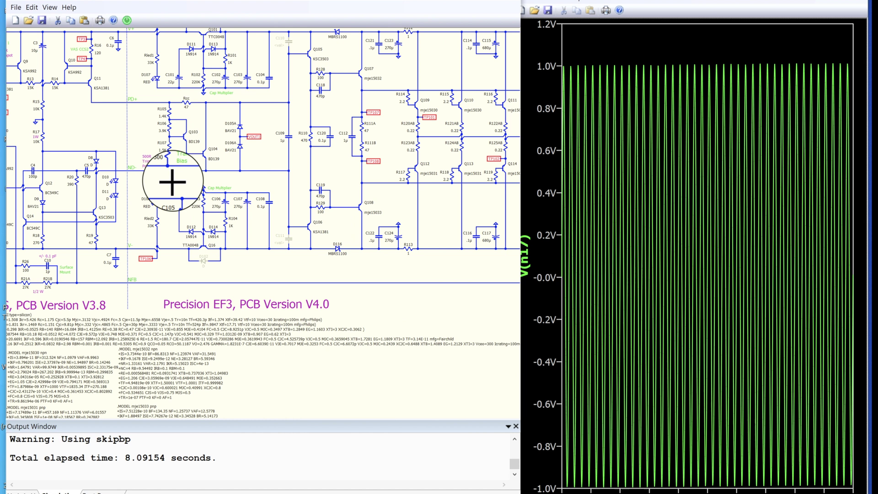
Step: Probe test point TP103 so V(tp103) plots alone in the waveform window, flat near 55 V
left_click(437, 136)
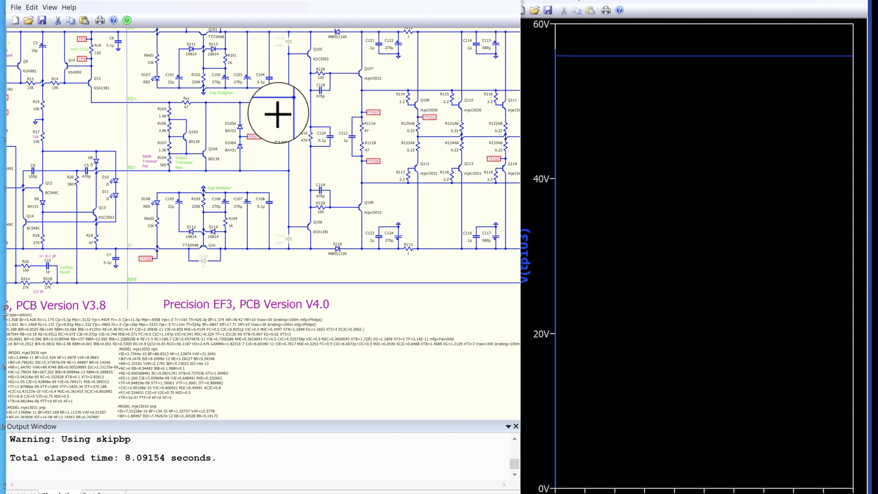
mouse_move(298, 158)
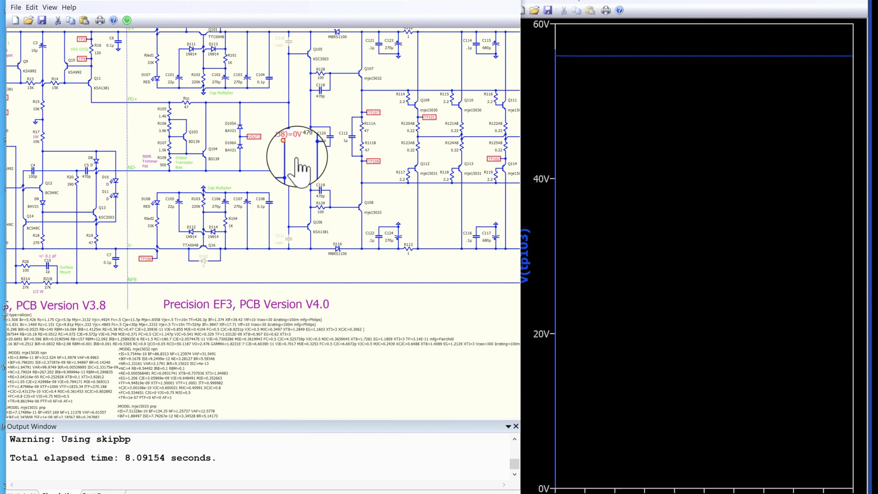